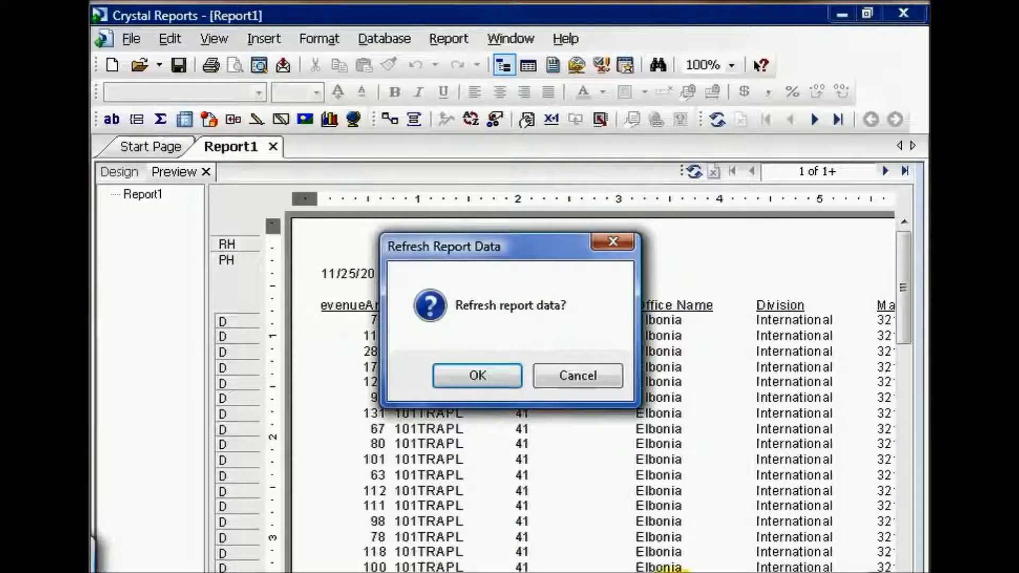
Refresh the report data and review the preview across its full width
{"action": "left_click", "coordinate": [497, 377]}
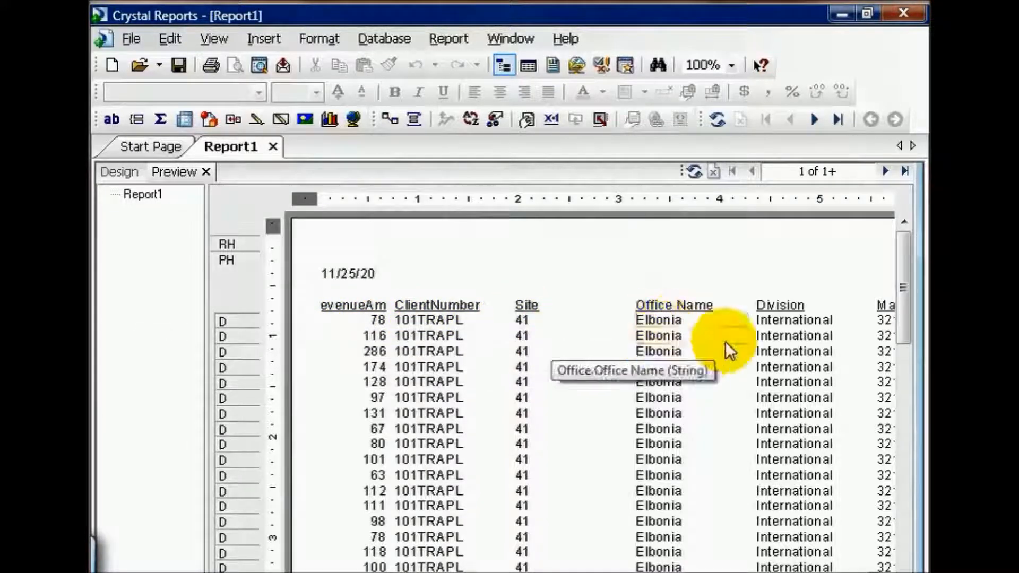
{"action": "left_click_drag", "start_coordinate": [701, 572], "coordinate": [884, 572]}
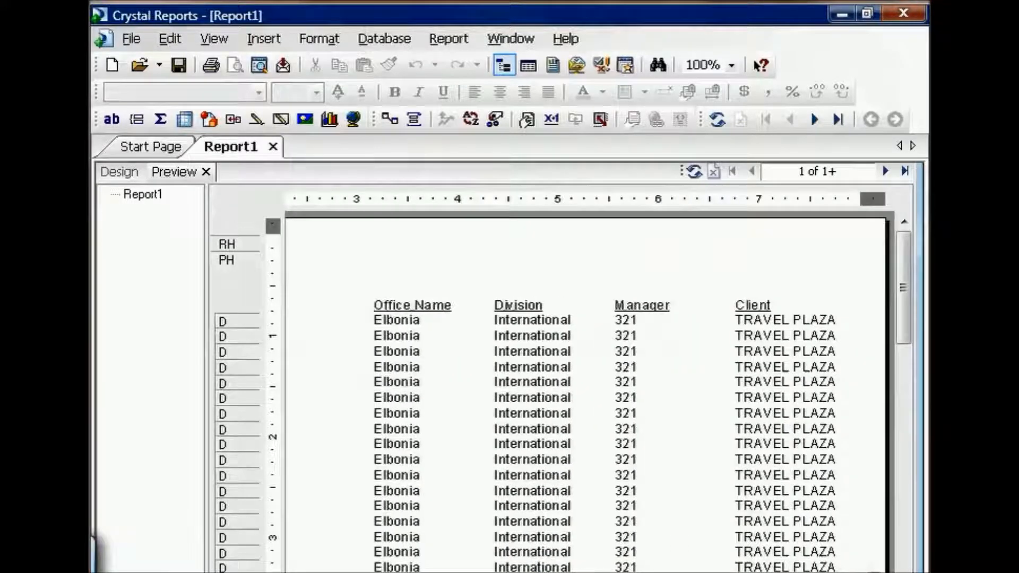
{"action": "left_click", "coordinate": [425, 572]}
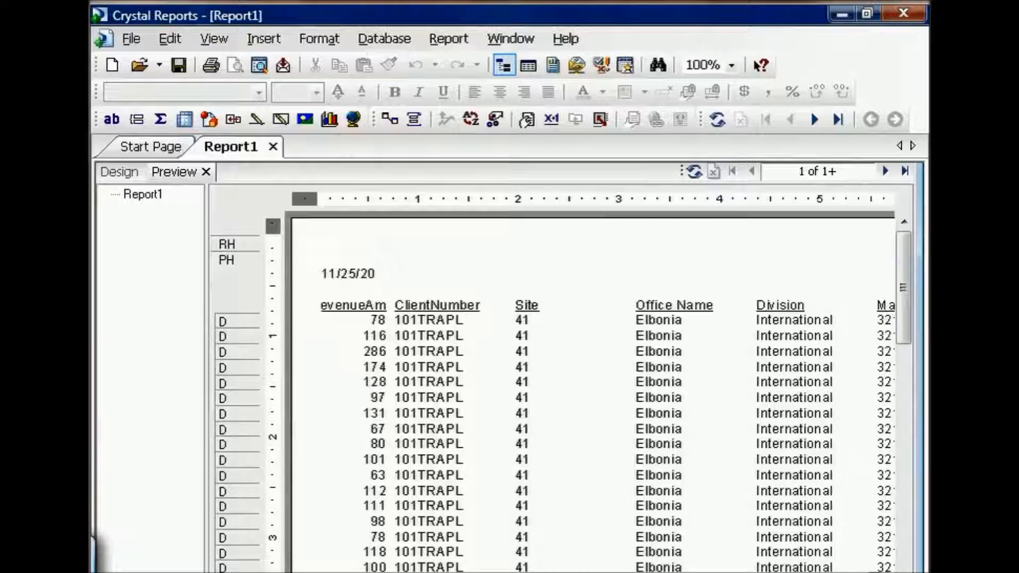
Start a record selection on the Rev Date field of the Revenue_Transaction table
{"action": "left_click", "coordinate": [497, 114]}
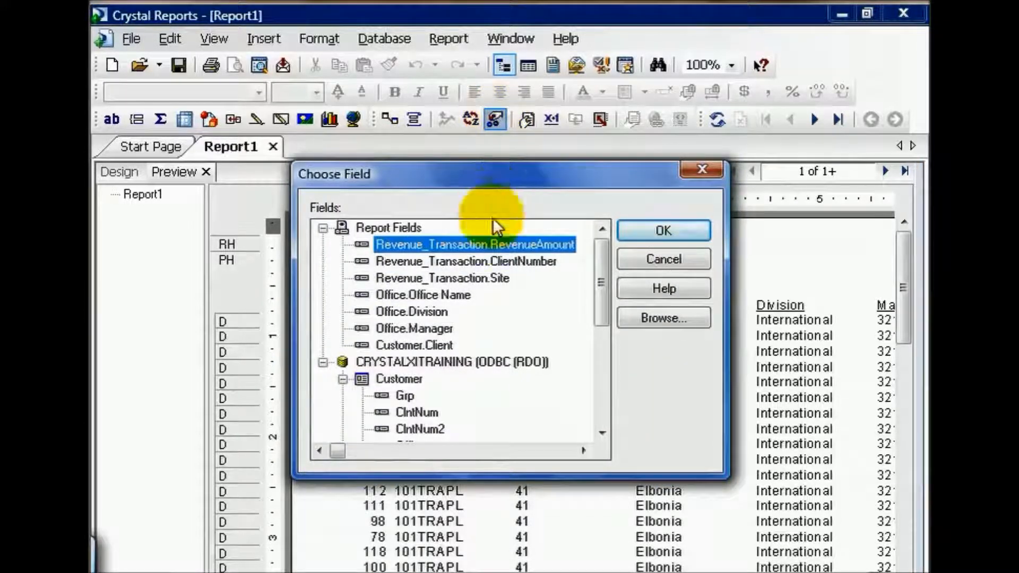
{"action": "left_click_drag", "start_coordinate": [602, 286], "coordinate": [591, 419]}
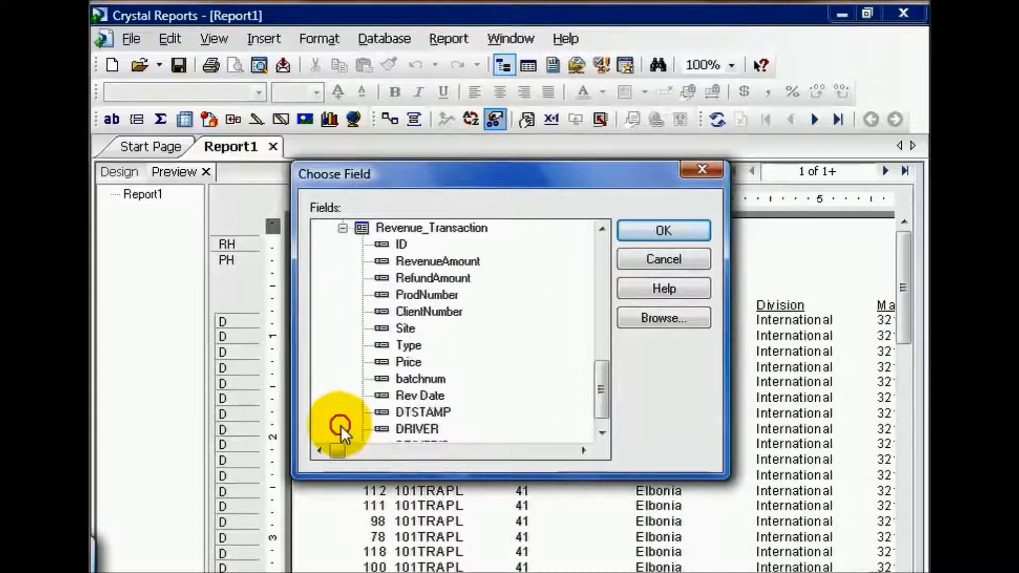
{"action": "left_click", "coordinate": [428, 396]}
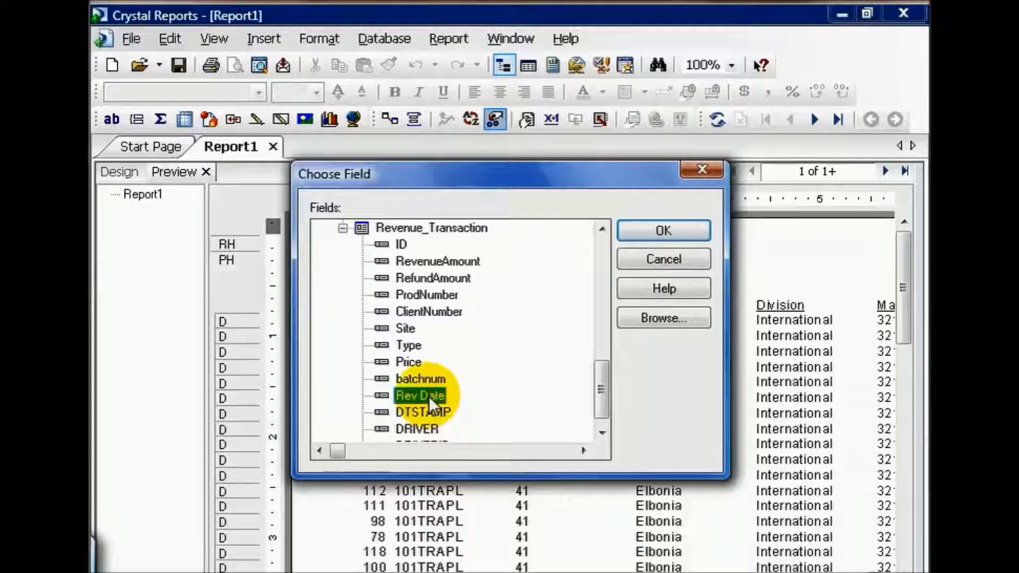
{"action": "double_click", "coordinate": [429, 396]}
Limit Rev Date to values greater than or equal to 1/1/2008 and apply the selection using the saved data
{"action": "left_click", "coordinate": [239, 144]}
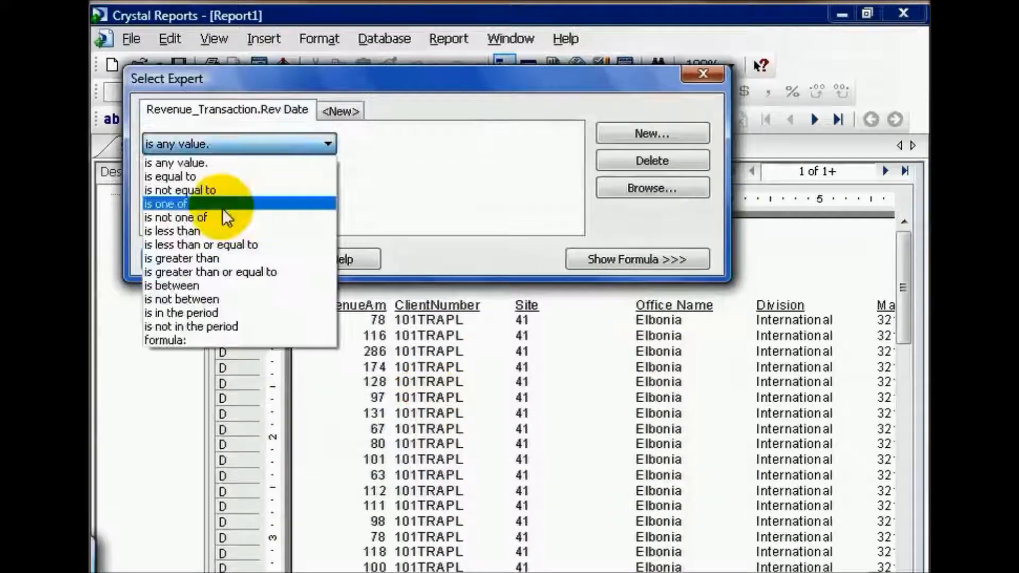
{"action": "left_click", "coordinate": [210, 271]}
{"action": "key", "text": "Tab"}
{"action": "type", "text": "1/1/"}
{"action": "type", "text": "2000"}
{"action": "key", "text": "BackSpace"}
{"action": "type", "text": "8"}
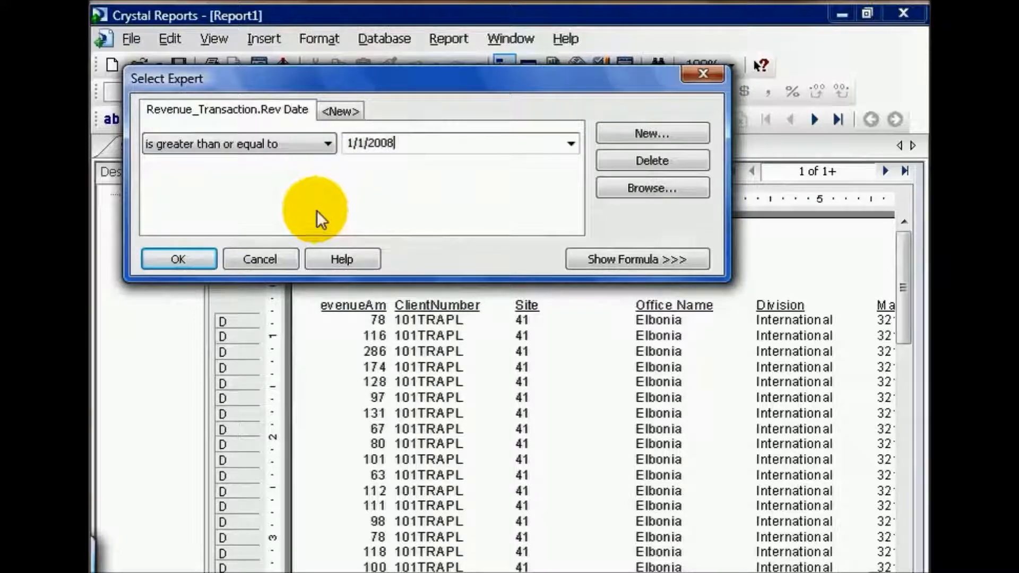
{"action": "left_click", "coordinate": [205, 257]}
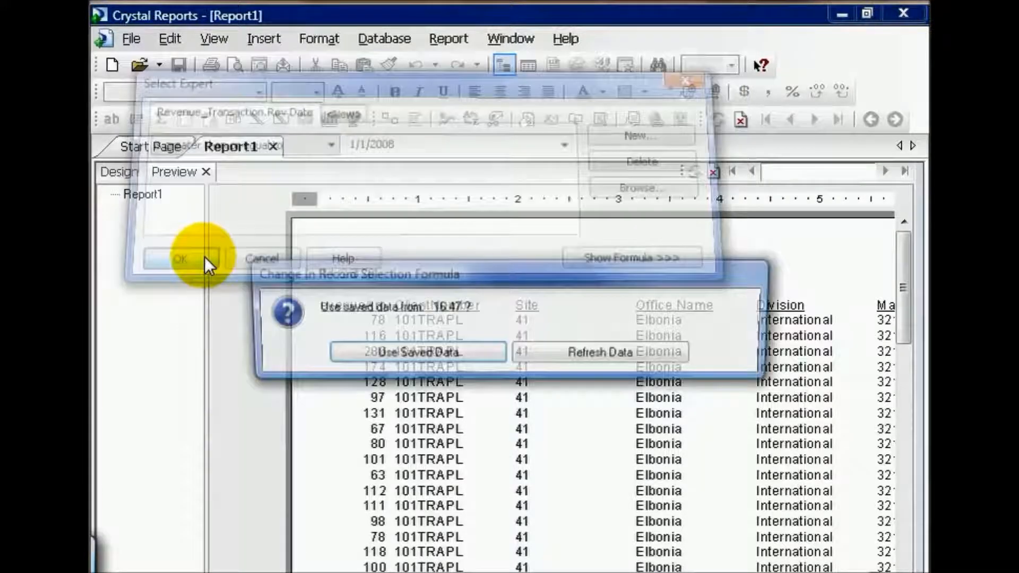
{"action": "left_click", "coordinate": [470, 354]}
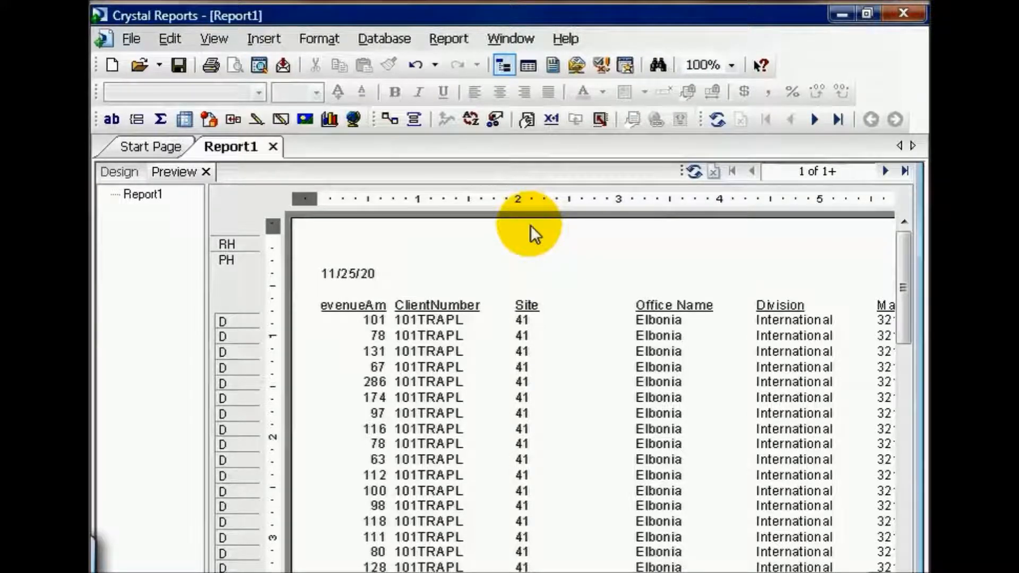
Show the formula behind the Rev Date record selection and open it in the Formula Editor
{"action": "left_click", "coordinate": [496, 119]}
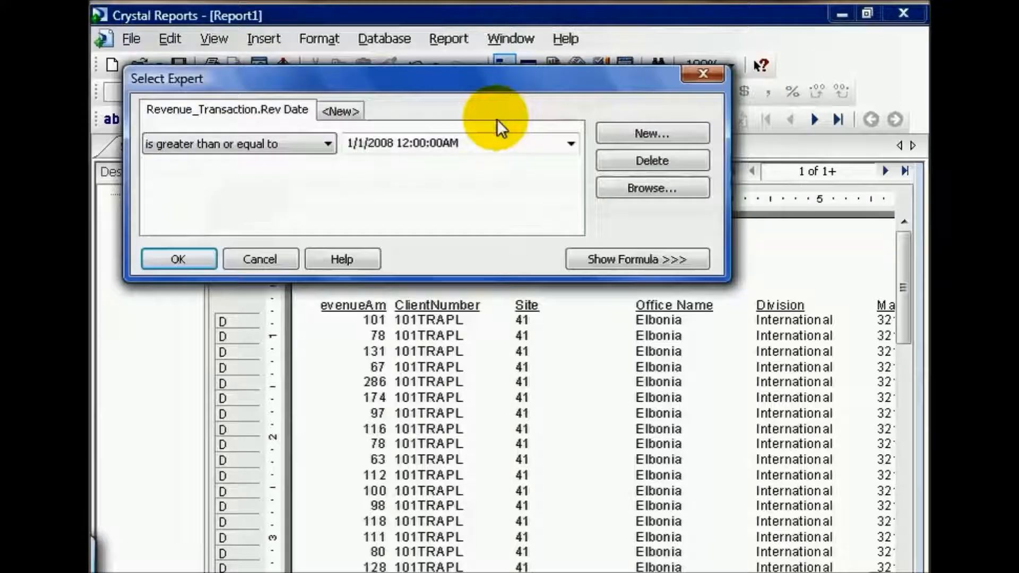
{"action": "left_click", "coordinate": [649, 262]}
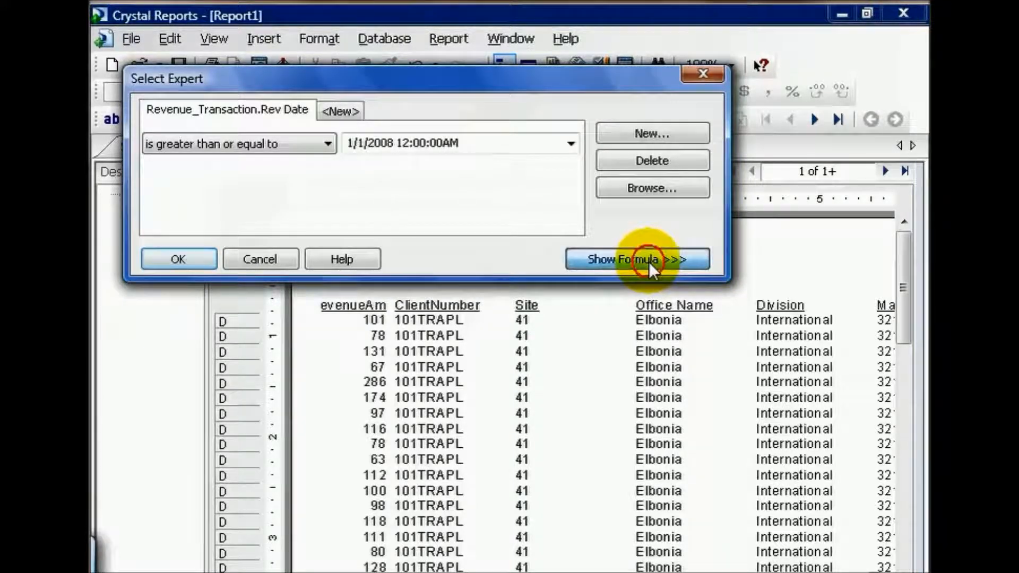
{"action": "left_click", "coordinate": [579, 338]}
{"action": "left_click", "coordinate": [579, 339]}
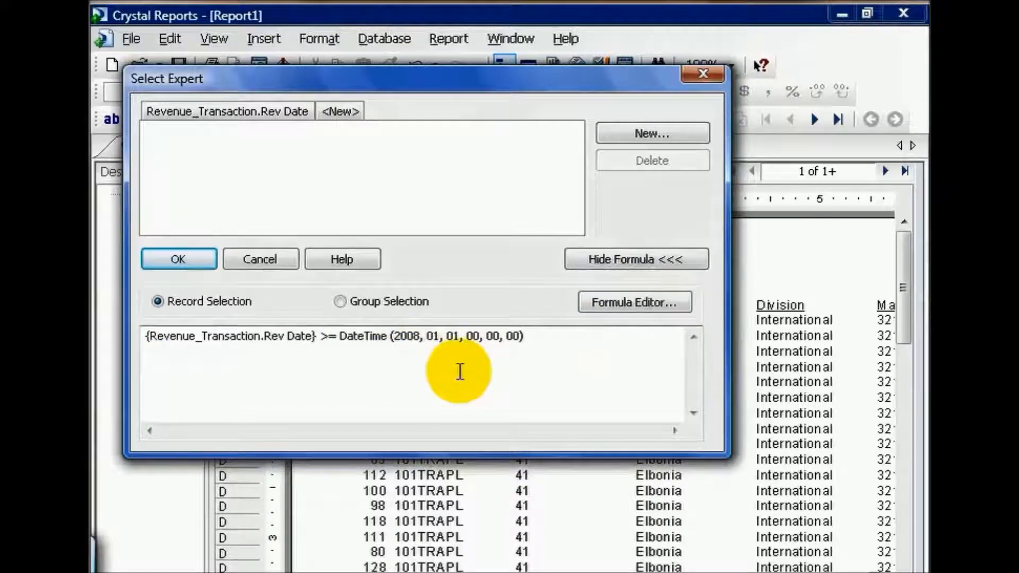
{"action": "left_click", "coordinate": [626, 307]}
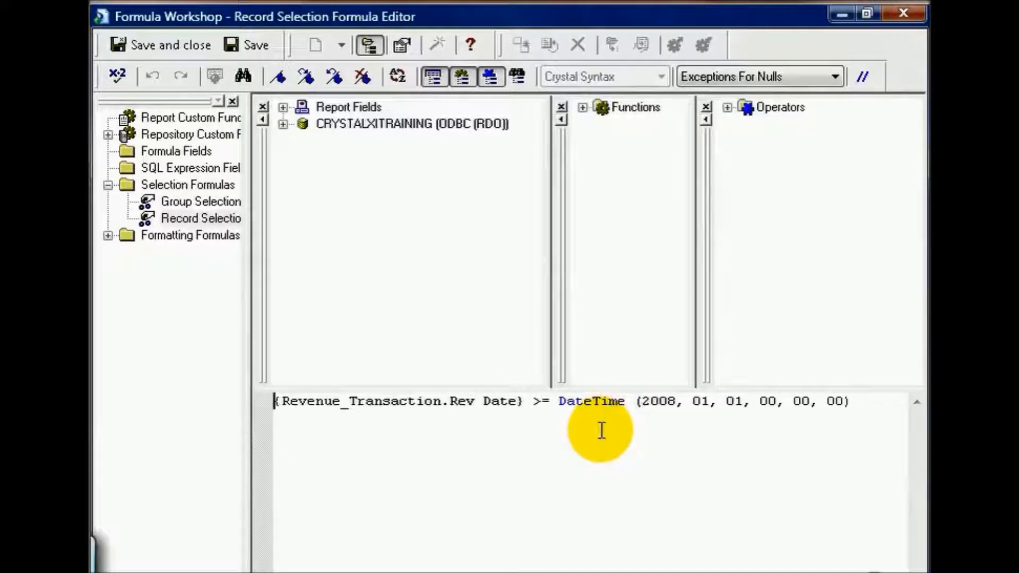
Extend the record selection formula with and {Office.Office Name} = 'Denver', and save and close it
{"action": "left_click", "coordinate": [863, 404]}
{"action": "key", "text": "Return"}
{"action": "key", "text": "BackSpace"}
{"action": "type", "text": "and"}
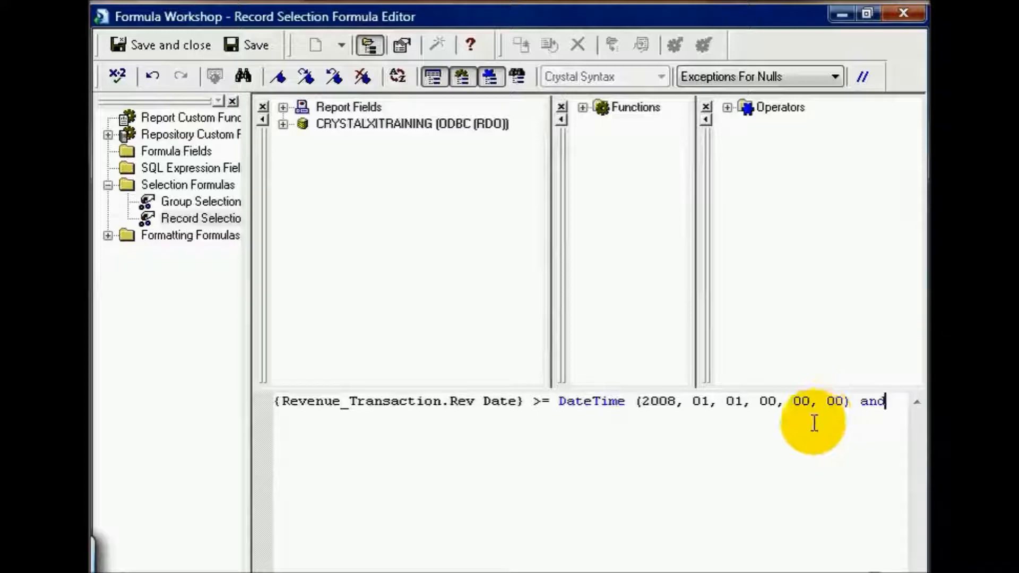
{"action": "left_click", "coordinate": [282, 104]}
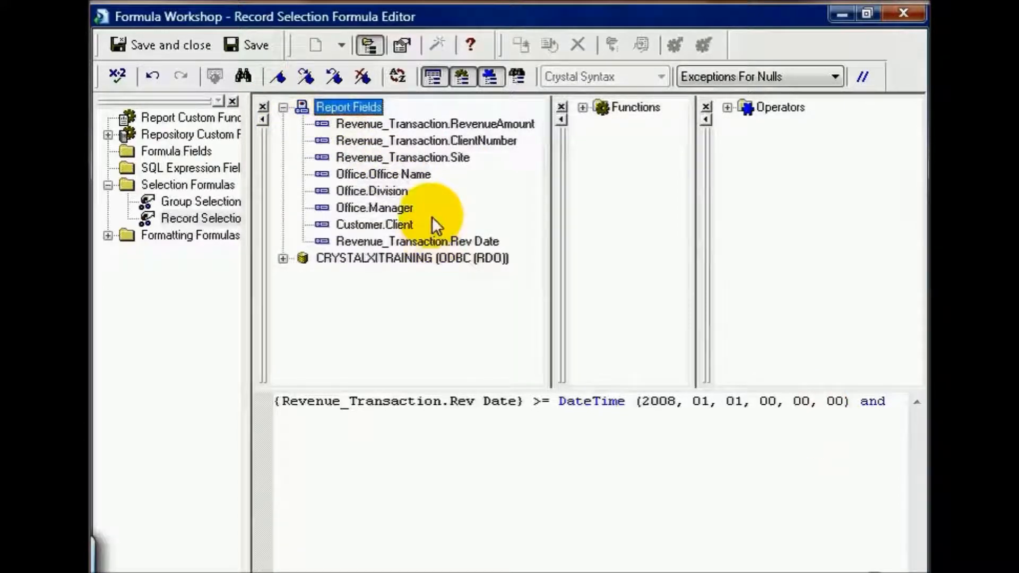
{"action": "double_click", "coordinate": [435, 165]}
{"action": "type", "text": "= 'Denver'"}
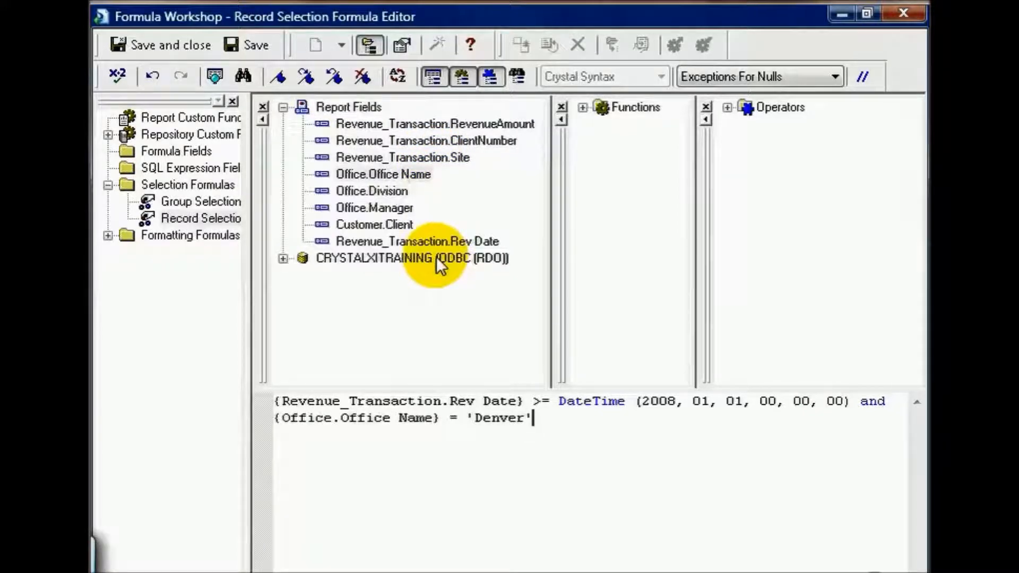
{"action": "left_click", "coordinate": [171, 45]}
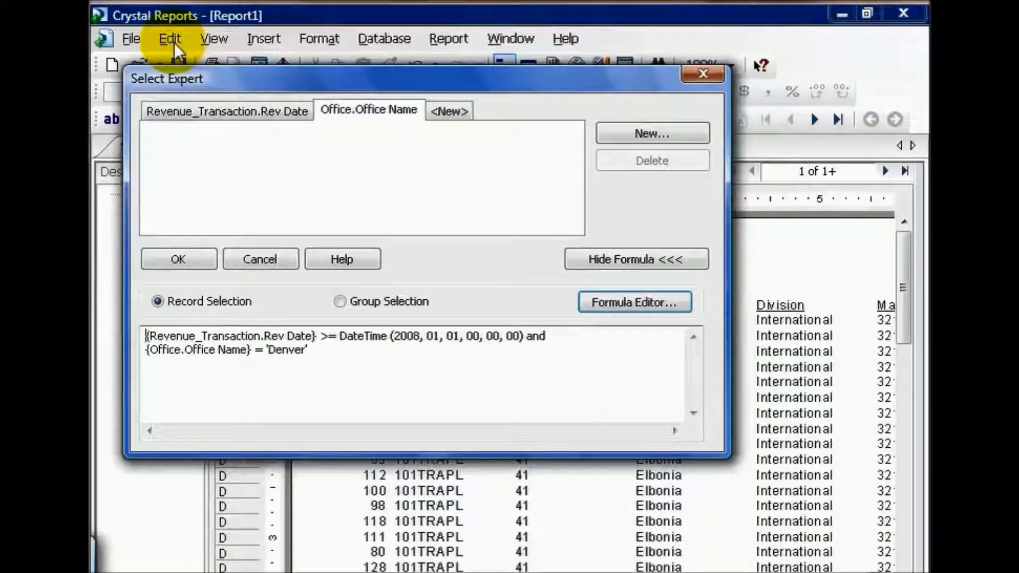
Apply the extended record selection to the report using the saved data
{"action": "left_click", "coordinate": [202, 259]}
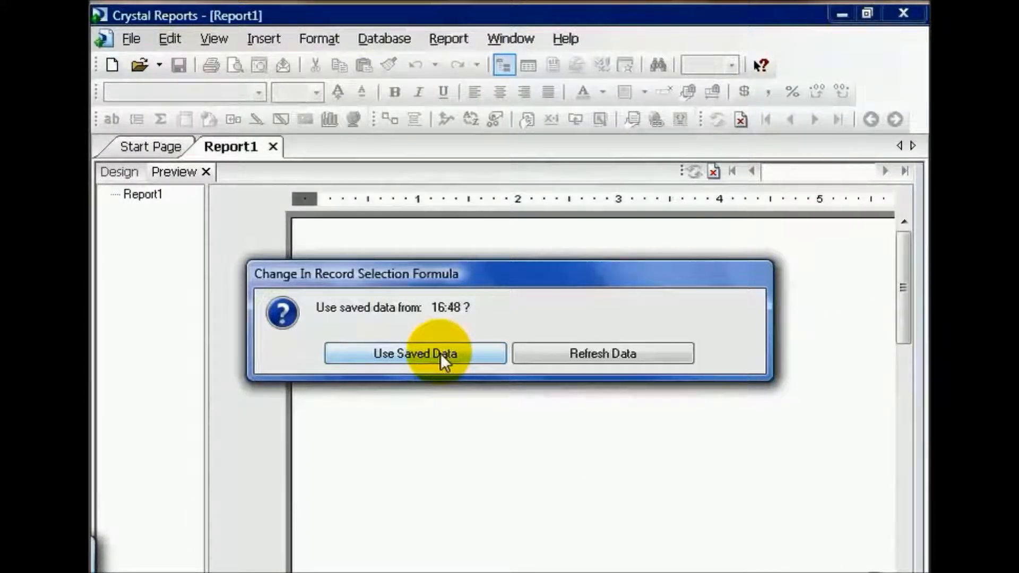
{"action": "left_click", "coordinate": [441, 354]}
{"action": "mouse_move", "coordinate": [504, 572]}
{"action": "left_mouse_down"}
{"action": "mouse_move", "coordinate": [687, 572]}
{"action": "mouse_move", "coordinate": [497, 572]}
{"action": "left_mouse_up"}
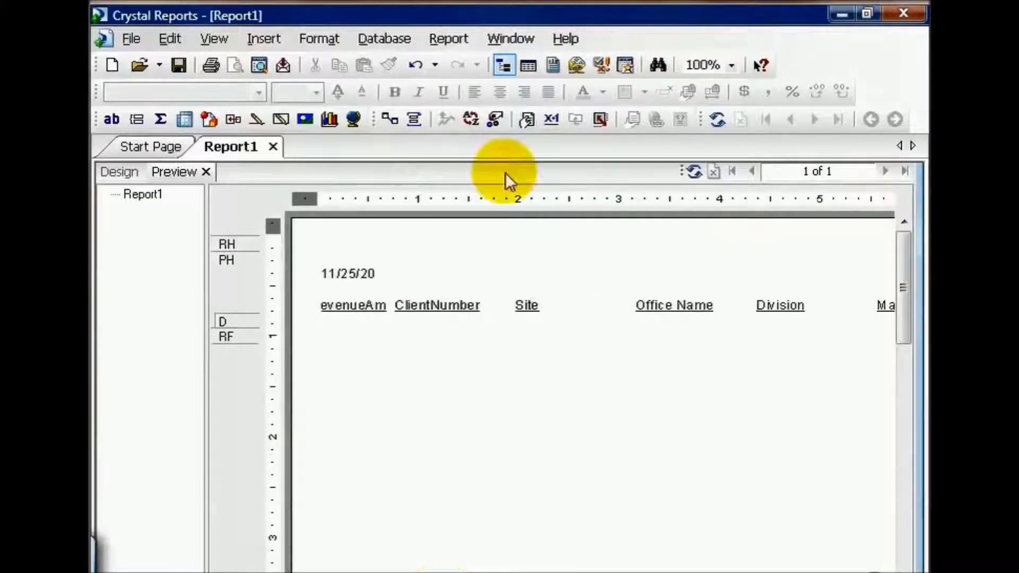
Pick Denver from the available values for the Office Name condition and confirm the record selection
{"action": "left_click", "coordinate": [493, 120]}
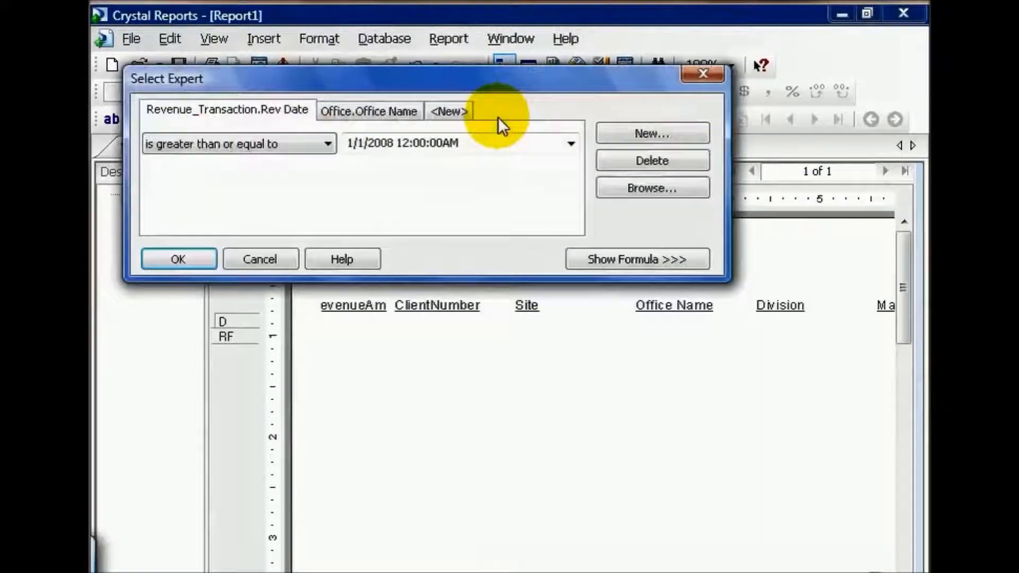
{"action": "left_click", "coordinate": [405, 110]}
{"action": "left_click", "coordinate": [572, 146]}
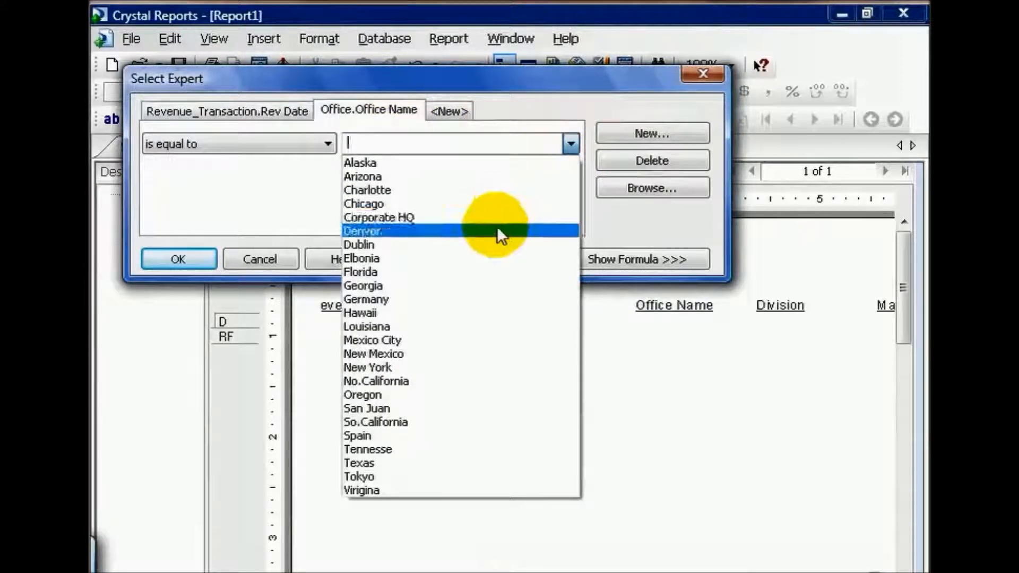
{"action": "left_click", "coordinate": [498, 231]}
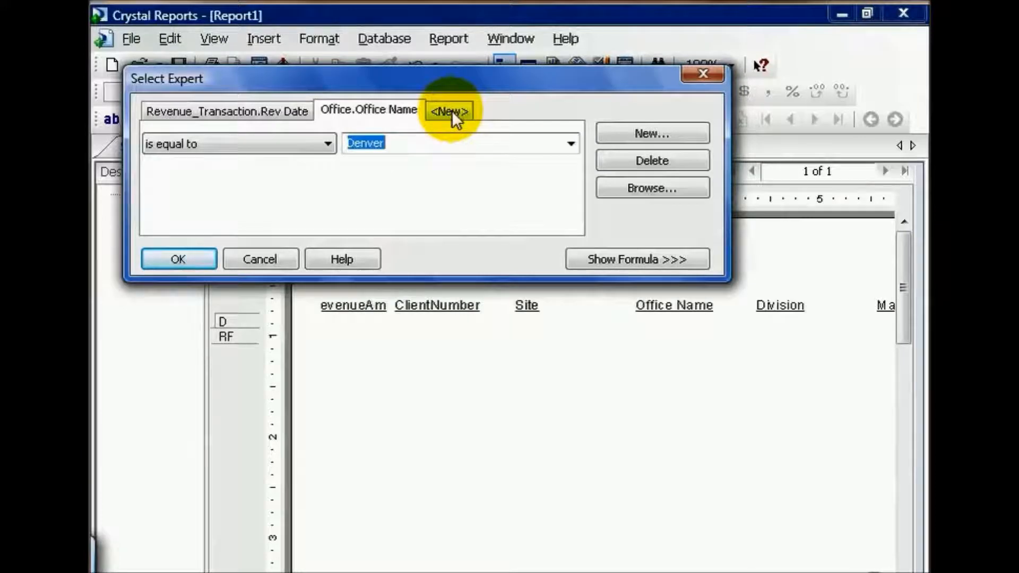
{"action": "left_click", "coordinate": [205, 258]}
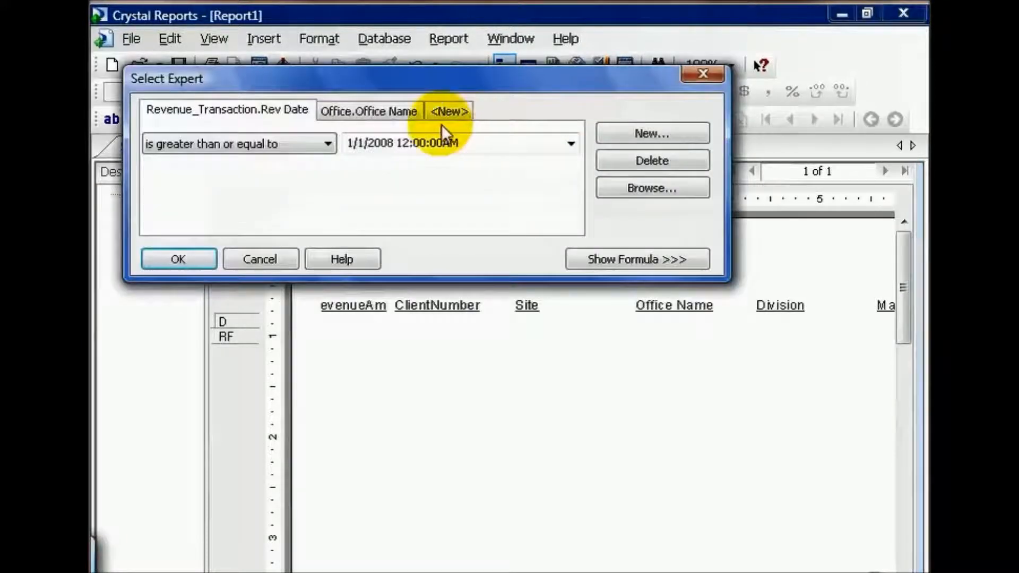
Set the Office Name condition to Charlotte and apply the selection with refreshed data
{"action": "left_click", "coordinate": [404, 113]}
{"action": "left_click", "coordinate": [572, 143]}
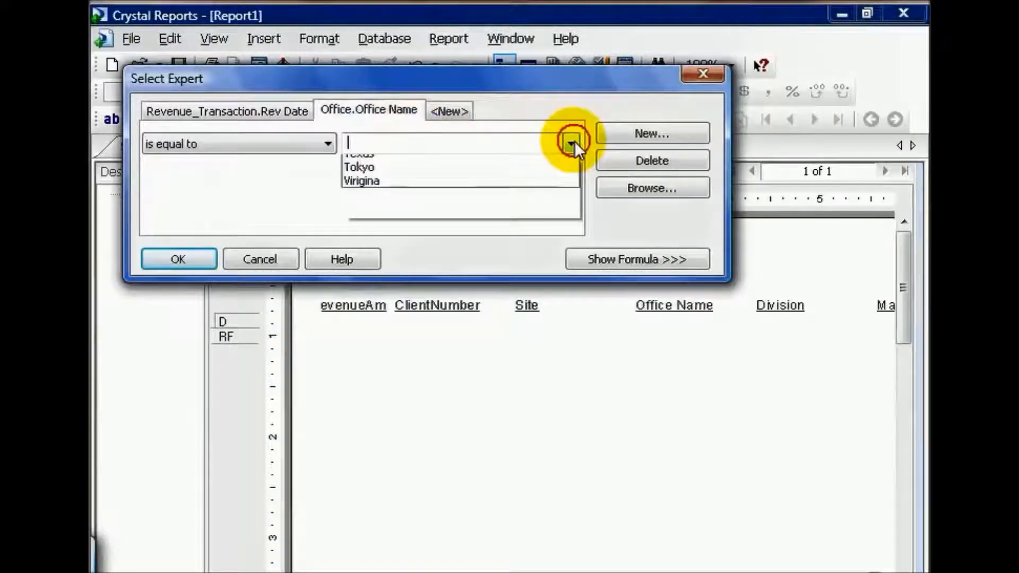
{"action": "left_click", "coordinate": [521, 190]}
{"action": "left_click", "coordinate": [190, 257]}
{"action": "left_click", "coordinate": [555, 358]}
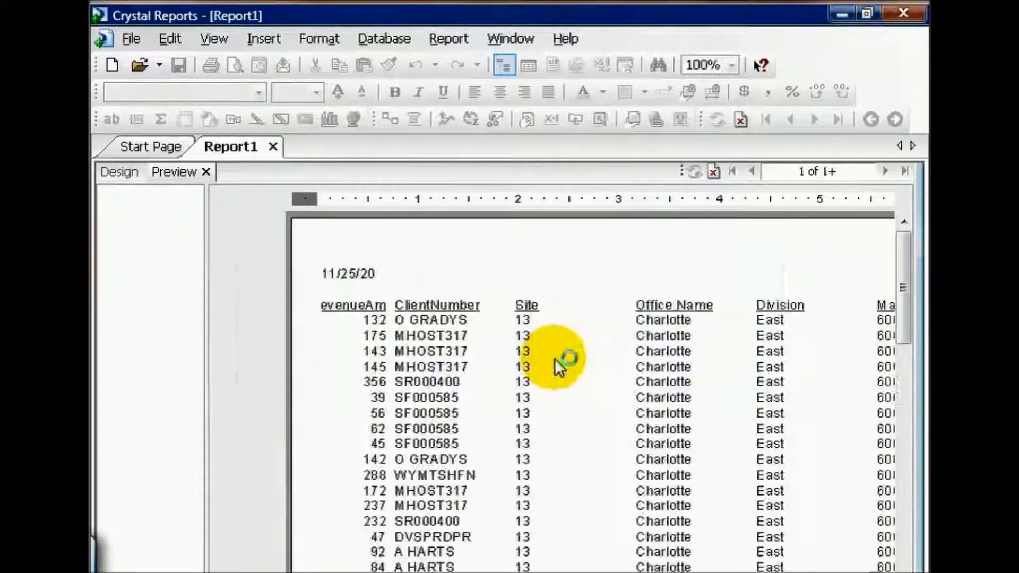